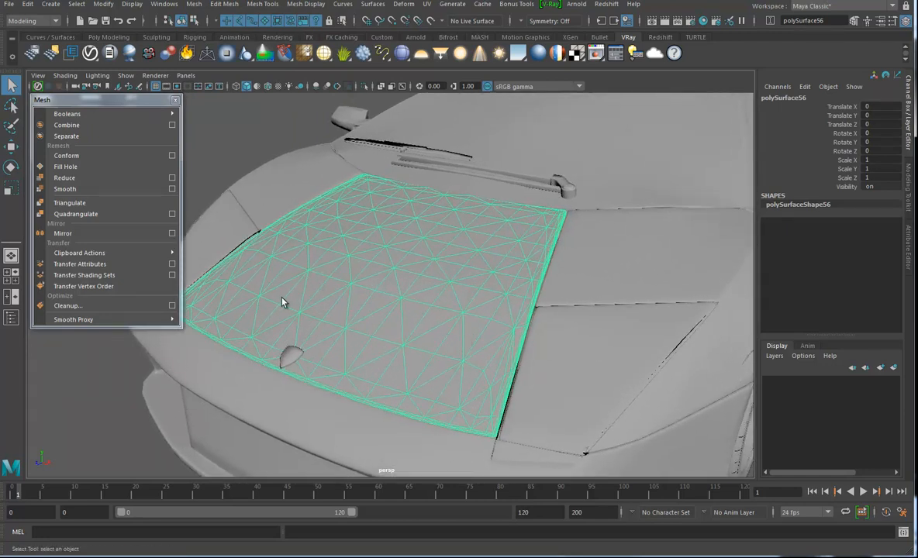
- Reset the Quadrangulate options to their defaults and try to quadrangulate the car's hood panel
middle_click_drag(441, 331, 454, 320, "alt")
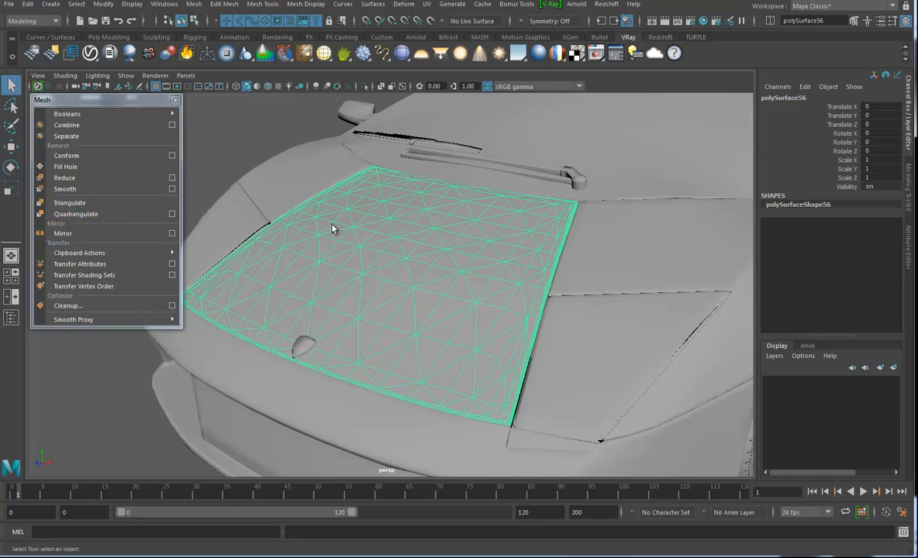
left_click_drag(458, 313, 470, 334, "alt")
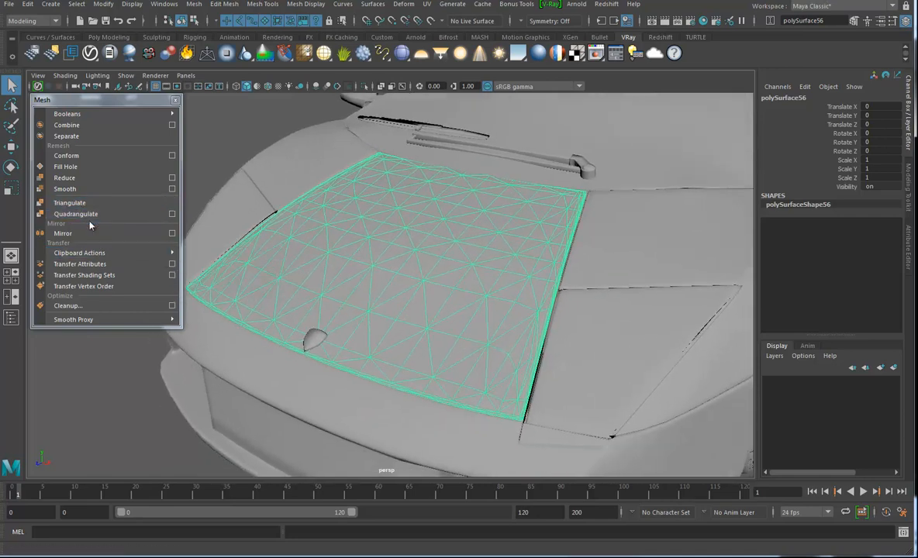
left_click(172, 214)
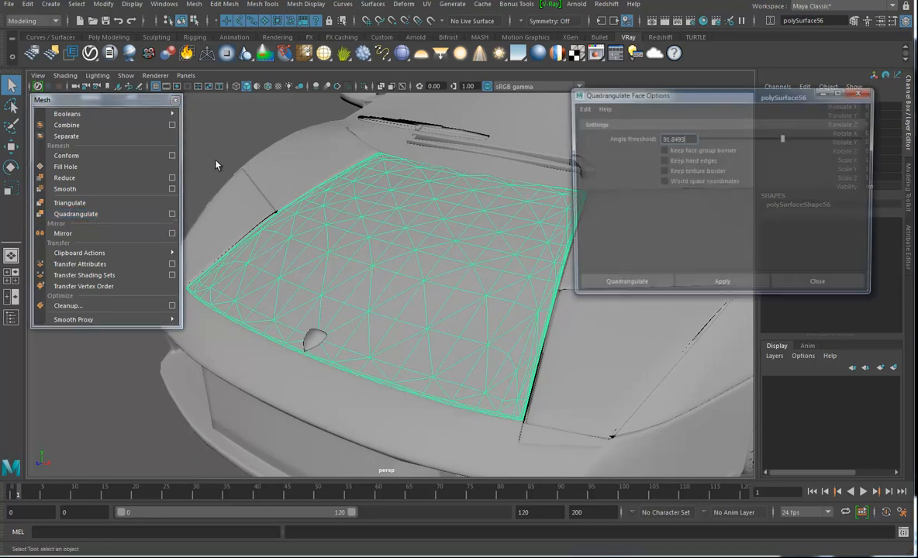
left_click(581, 108)
left_click(597, 129)
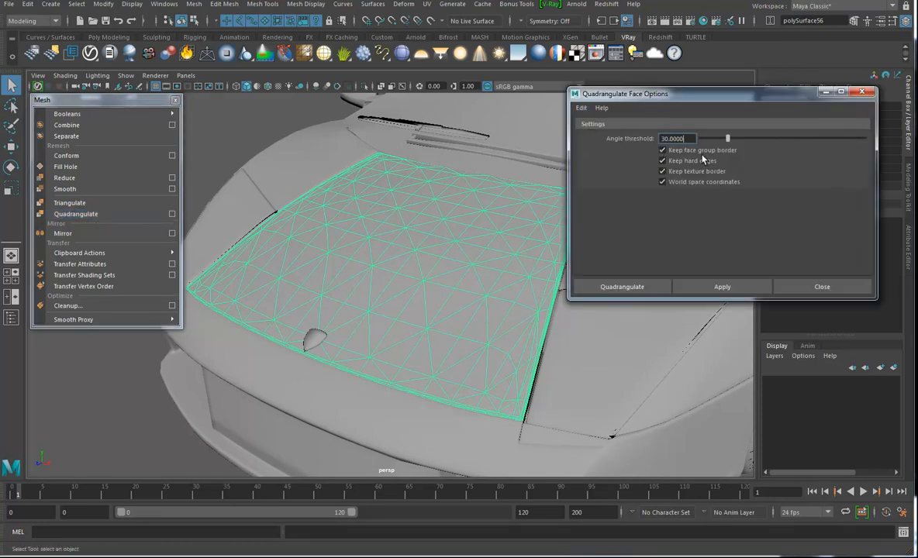
left_click(611, 287)
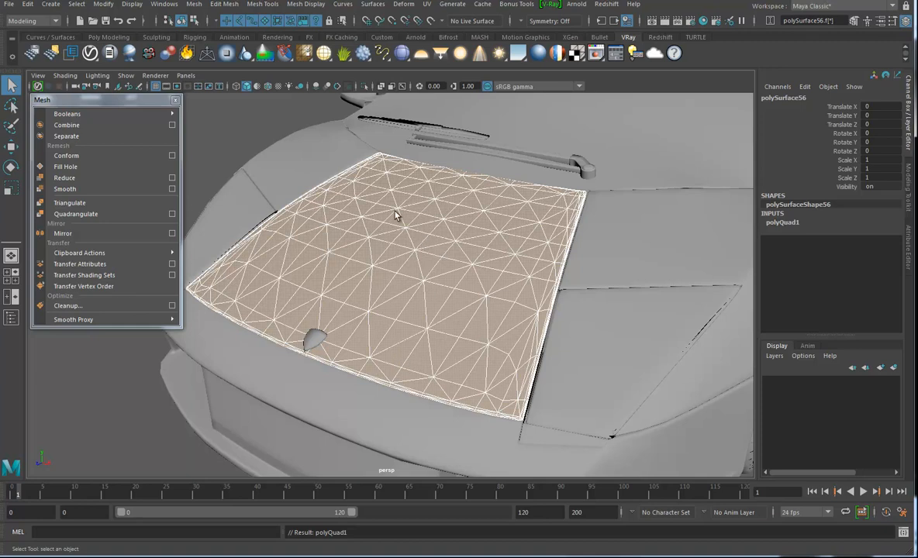
left_click(422, 239)
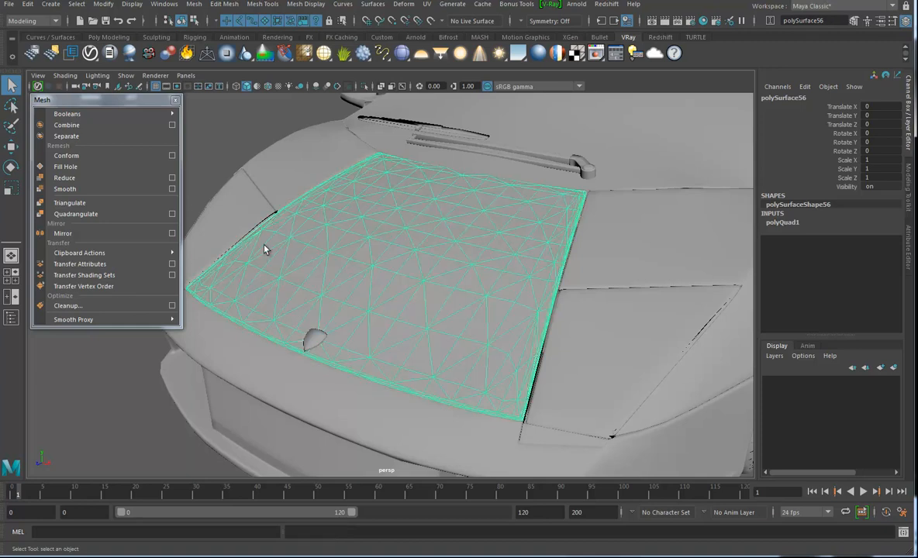
- Quadrangulate the hood panel with Keep hard edges turned off and the angle threshold at 30
left_click(173, 214)
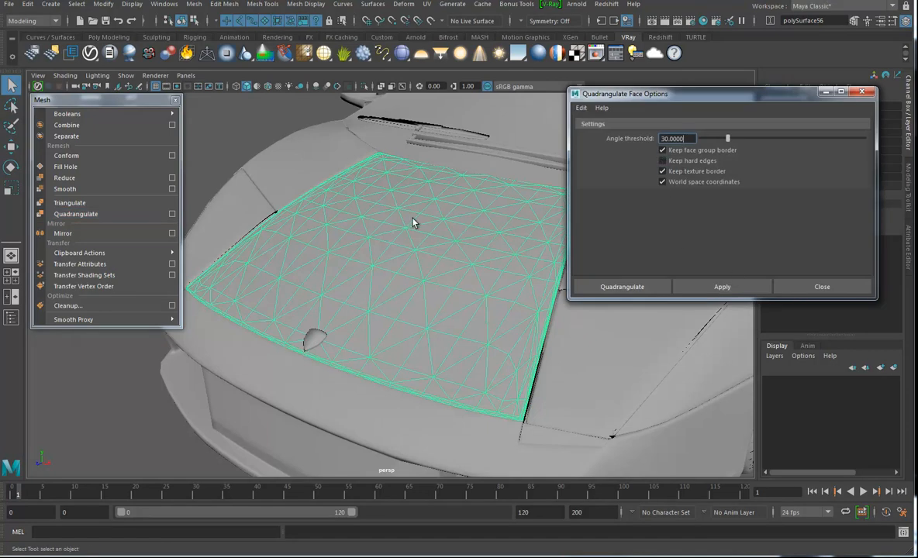
left_click(249, 139)
left_click(417, 287)
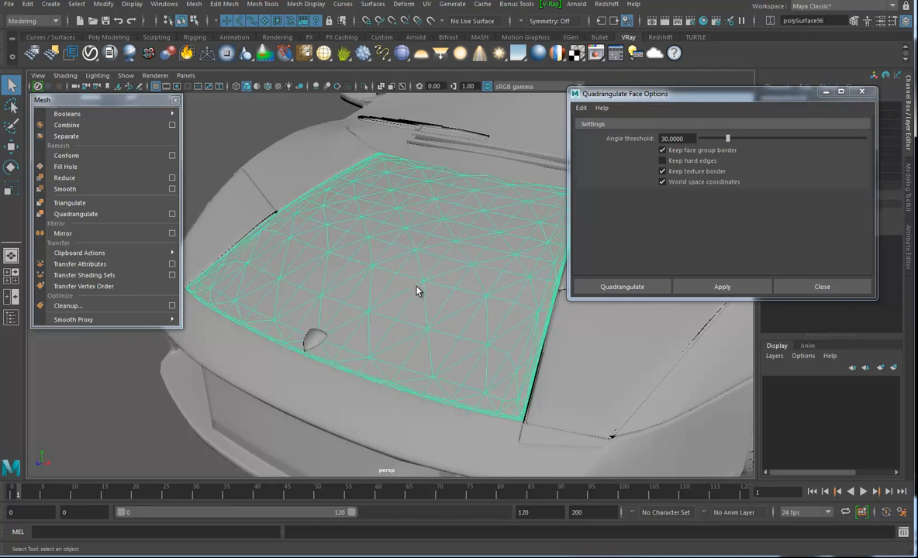
key("1")
left_click(240, 149)
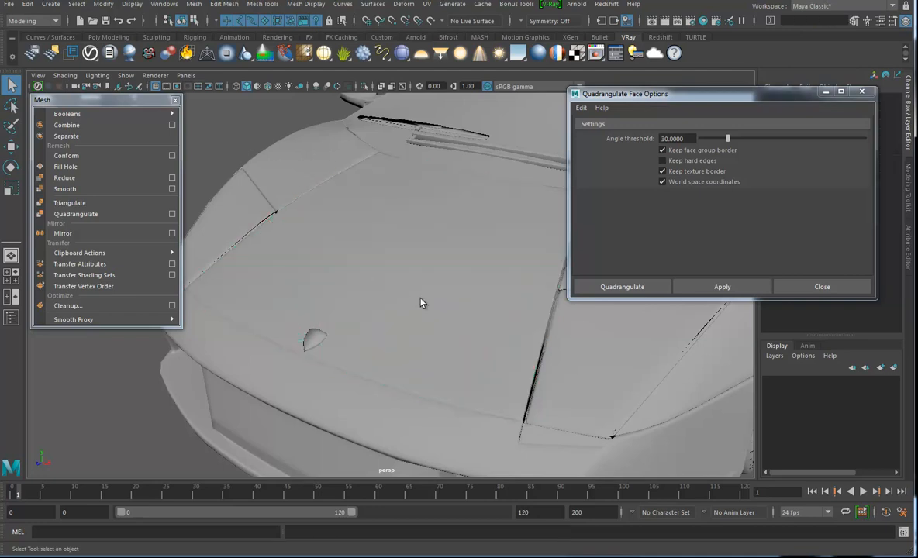
left_click(421, 300)
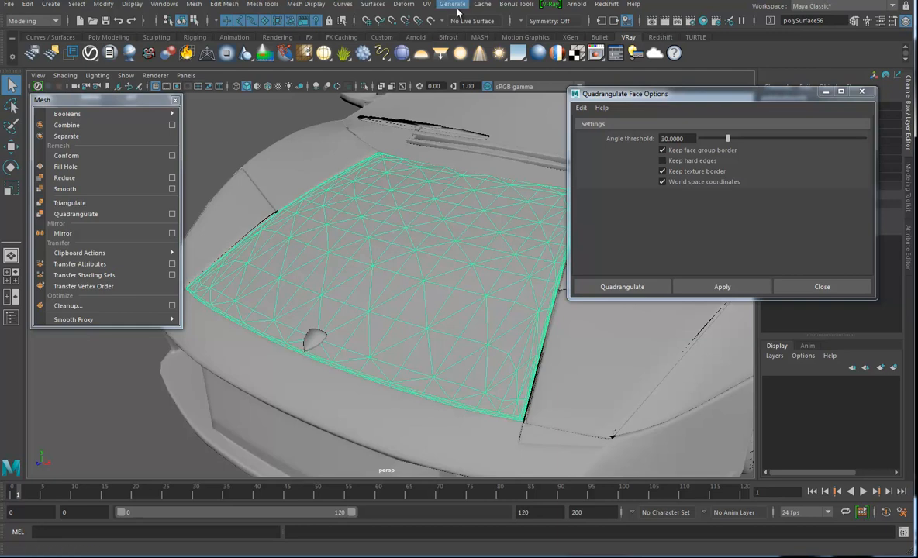
left_click(722, 288)
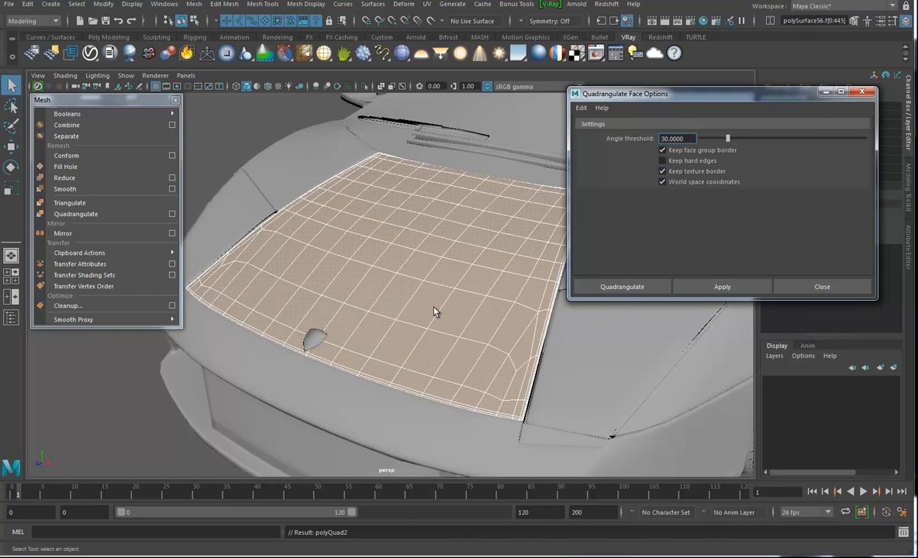
- Select the front fender panel above the wheel and open the UV Editor without its UV Toolkit
left_click_drag(571, 372, 491, 394, "alt")
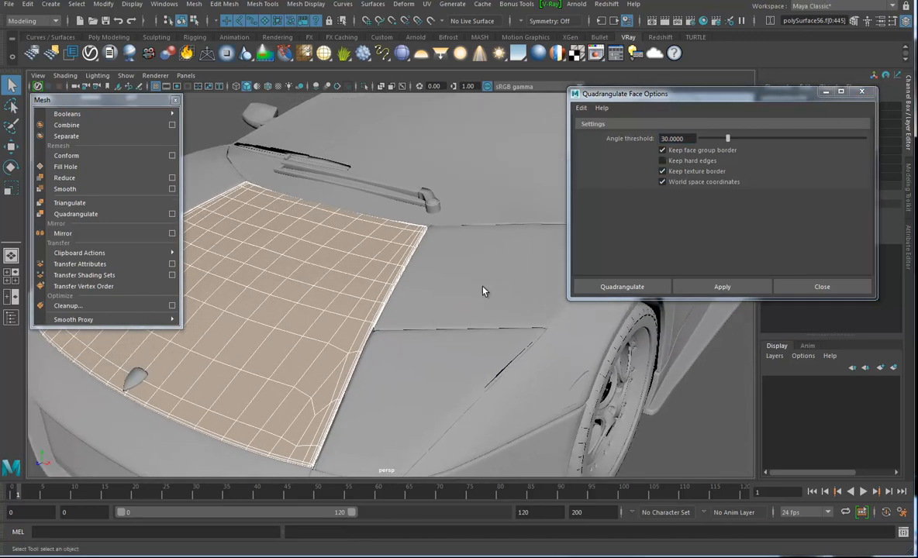
left_click(566, 363)
left_click_drag(566, 363, 542, 359, "alt")
left_click(427, 4)
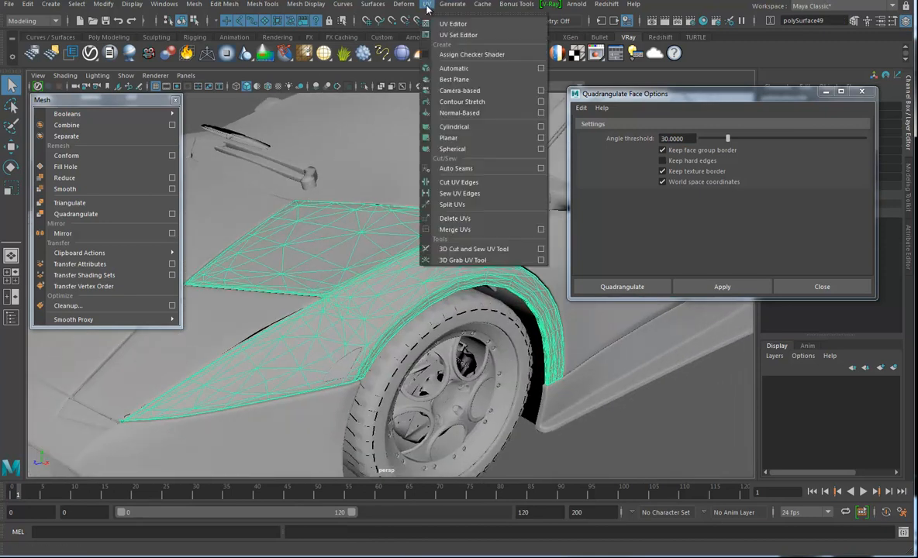
left_click(453, 24)
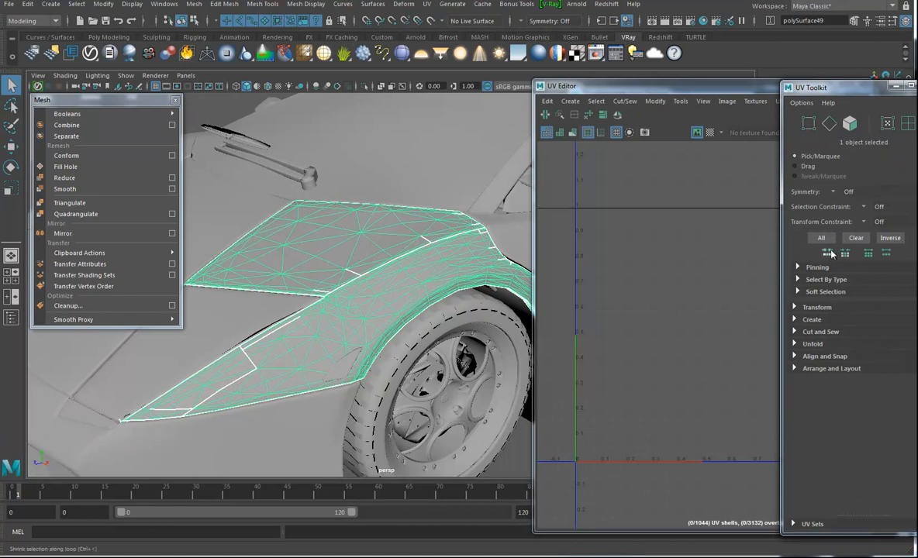
left_click(917, 86)
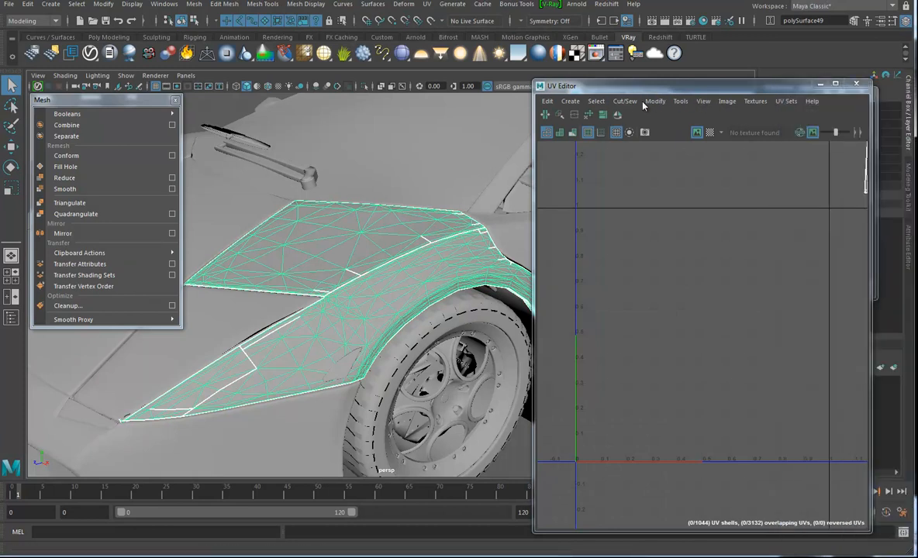
- Cut all UV edges of the front fender panel and return to object selection
left_click(654, 102)
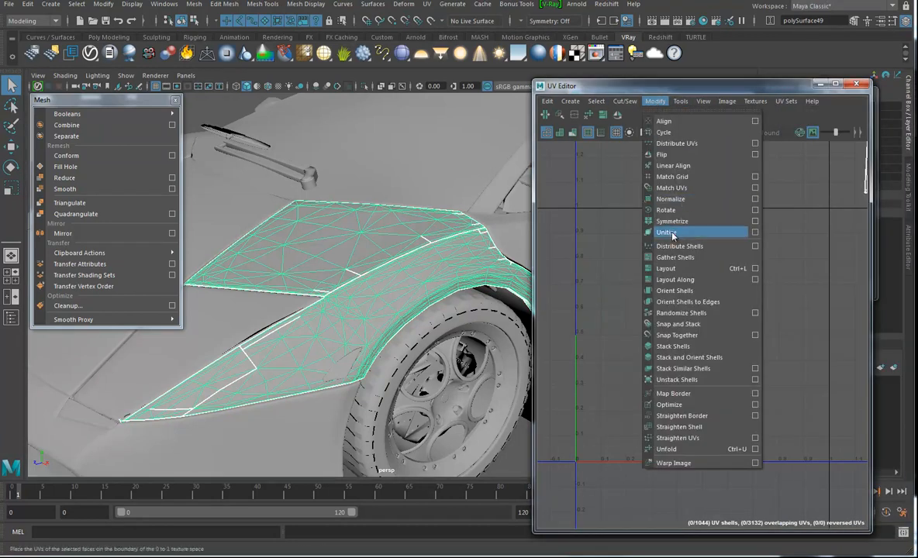
mouse_move(625, 102)
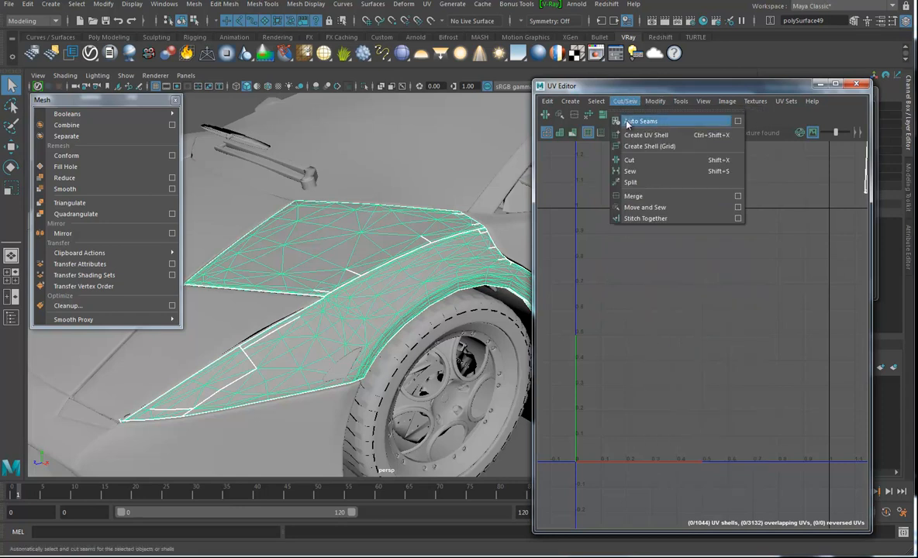
left_click(630, 159)
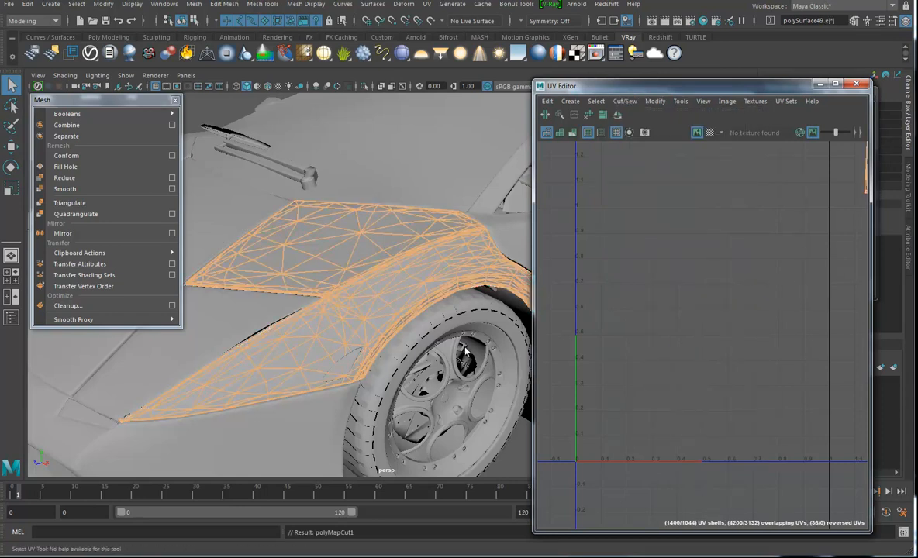
key("F8")
right_click_drag(344, 249, 355, 225)
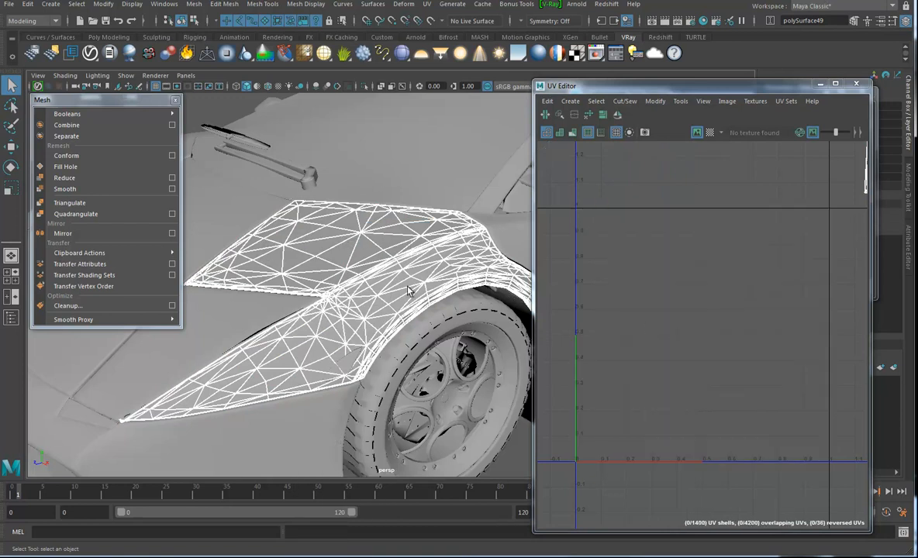
- Uncover the Quadrangulate options and try to quadrangulate the fender with only Keep hard edges turned off
right_click_drag(741, 323, 453, 350, "alt")
middle_click_drag(766, 296, 739, 465, "alt")
left_click_drag(375, 260, 394, 284, "alt")
right_click_drag(394, 266, 435, 252)
left_click_drag(711, 92, 757, 270)
left_click(737, 98)
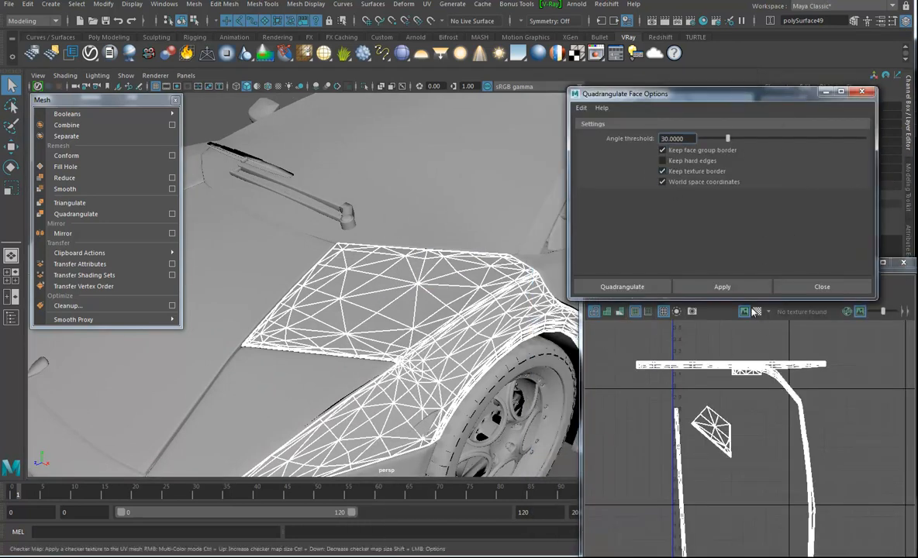
left_click(722, 287)
left_click(410, 305)
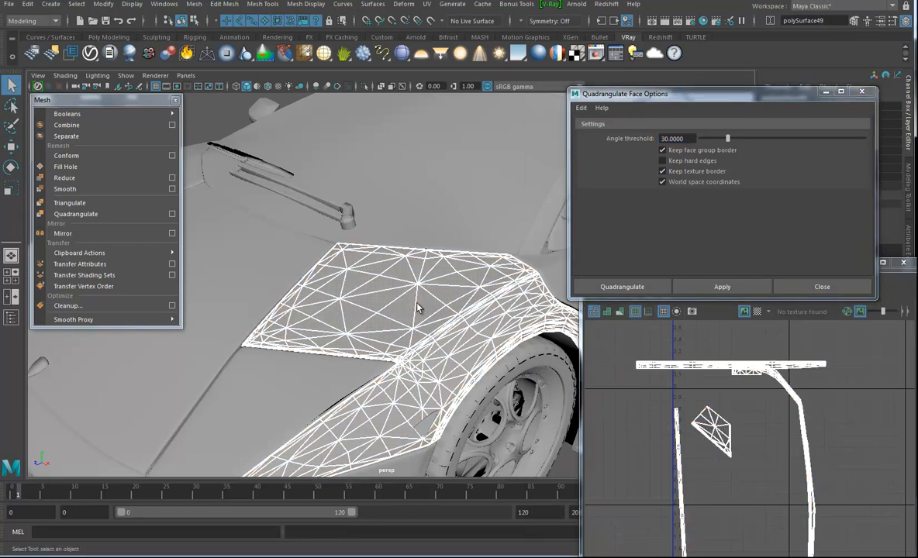
- Turn off Keep texture border, World space coordinates and Keep face group border, apply Quadrangulate to the fender panel and inspect its topology
left_click(662, 171)
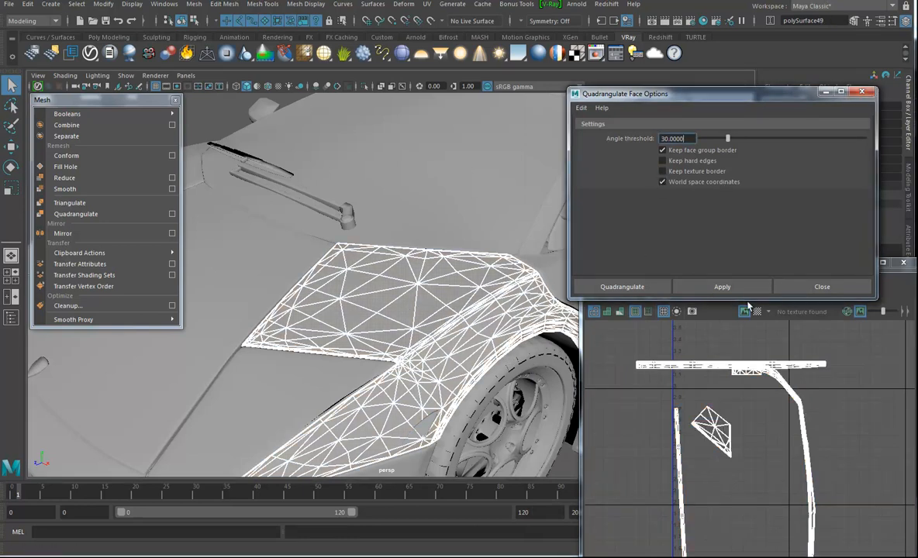
left_click(663, 182)
left_click(663, 151)
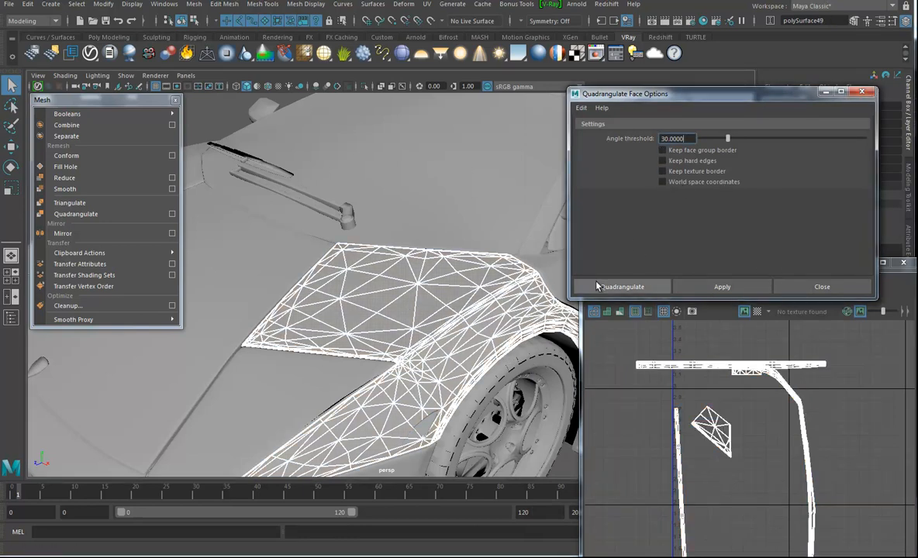
left_click(708, 294)
left_click_drag(418, 297, 447, 340, "alt")
left_click_drag(465, 280, 459, 276, "alt")
right_click_drag(459, 275, 441, 279, "alt")
left_click_drag(441, 279, 356, 304, "alt")
left_click(262, 241)
left_click(322, 311)
right_click_drag(356, 304, 346, 284, "alt")
- Undo the quadrangulation of the fender panel
key("ctrl+z")
left_click(412, 270)
key("ctrl+z")
key("ctrl+z")
key("ctrl+z")
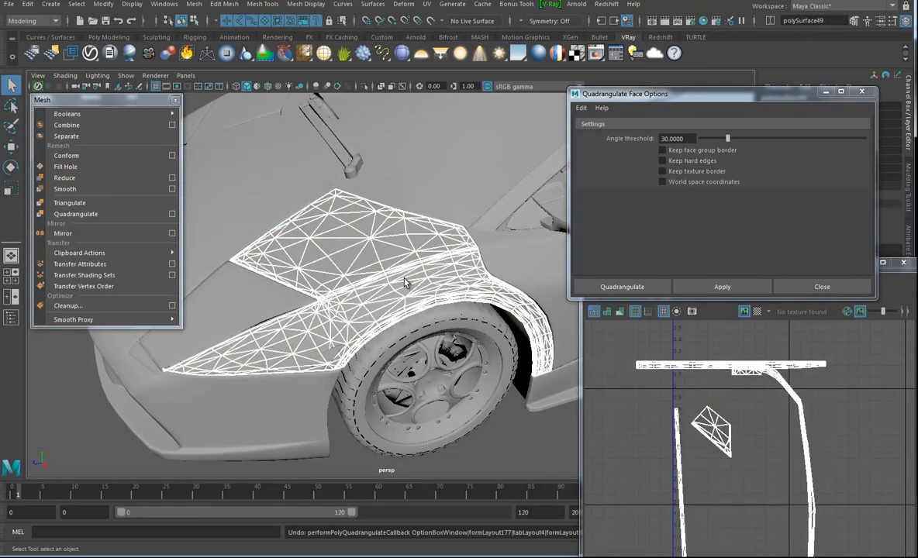
- Close the Quadrangulate options window and reposition the UV Editor clear of the fender
left_click_drag(392, 259, 392, 242, "alt")
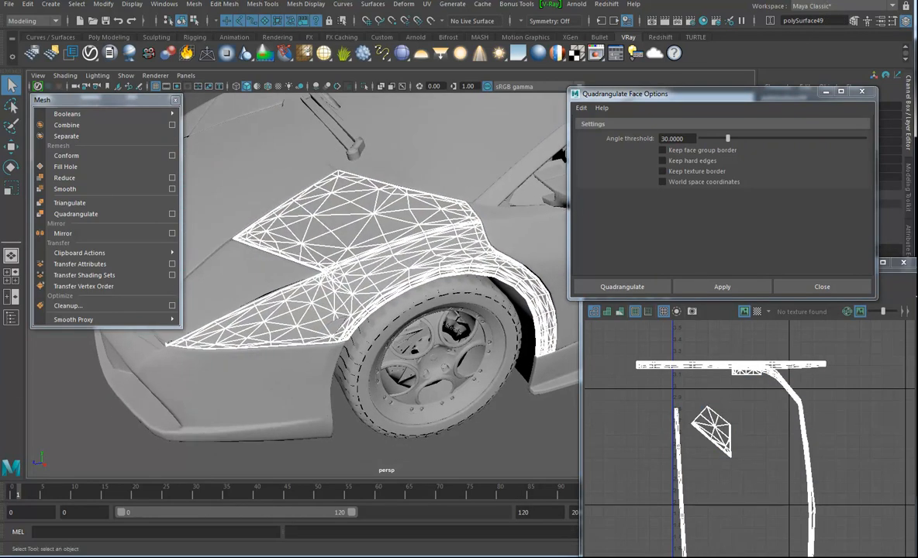
left_click(864, 92)
left_click_drag(764, 264, 729, 213)
middle_click_drag(488, 325, 467, 339, "alt")
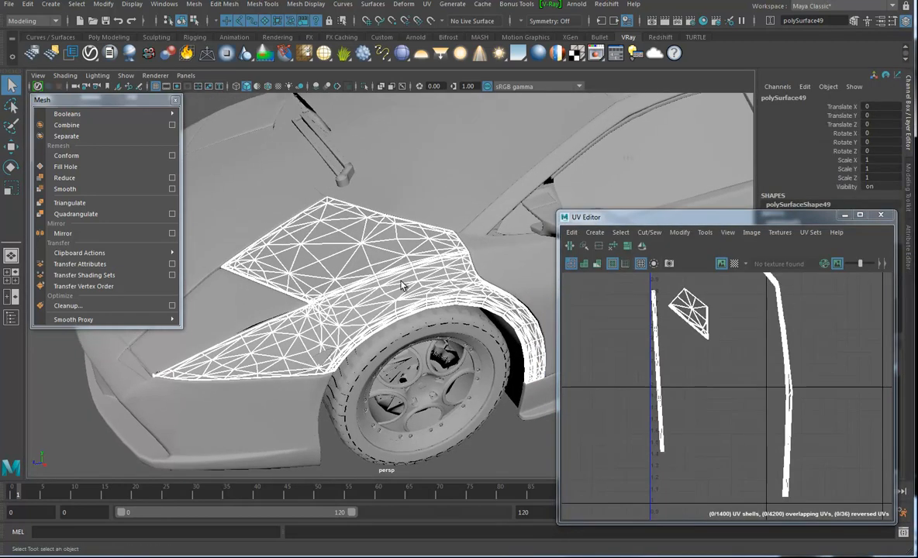
- Quadrangulate the fender panel directly with the current options and undo it
middle_click_drag(357, 326, 341, 332, "alt")
right_click_drag(326, 280, 367, 277)
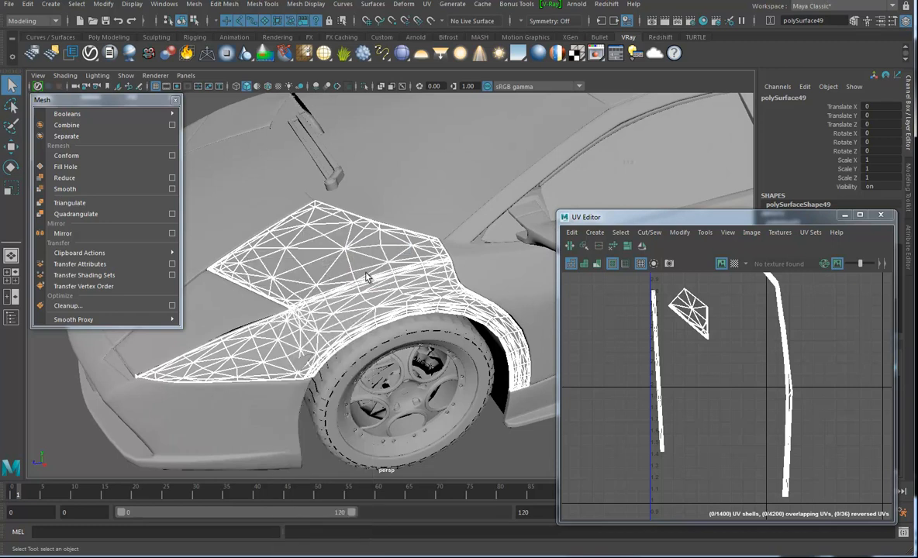
left_click(75, 213)
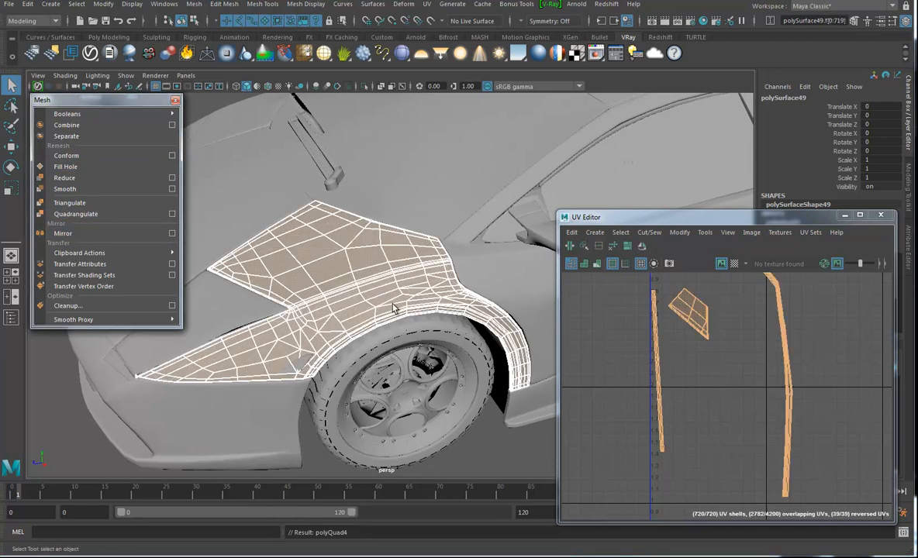
key("ctrl+z")
- Duplicate the fender panel and move the copy back along the car to about -28.6 in Z
right_click_drag(451, 305, 287, 301, "alt")
middle_click_drag(446, 298, 411, 296, "alt")
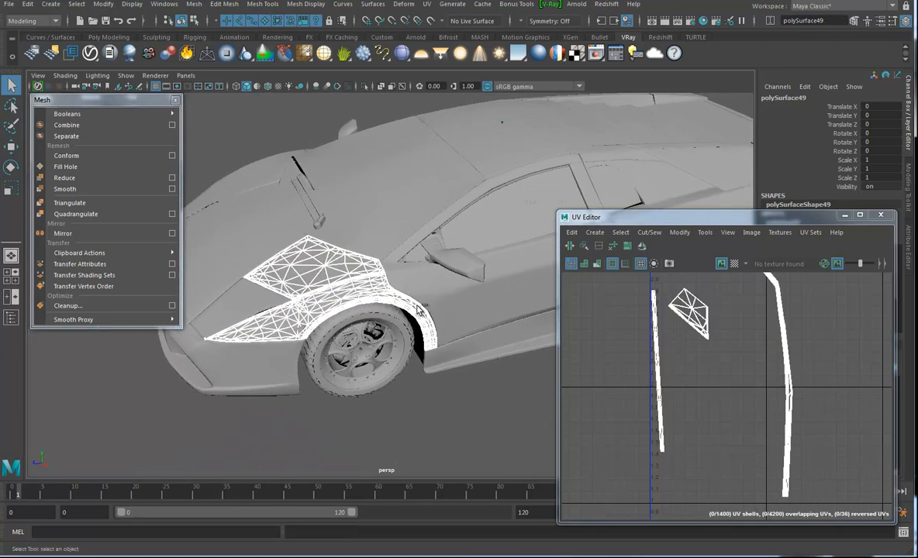
key("ctrl+d")
key("w")
left_click_drag(441, 276, 422, 274)
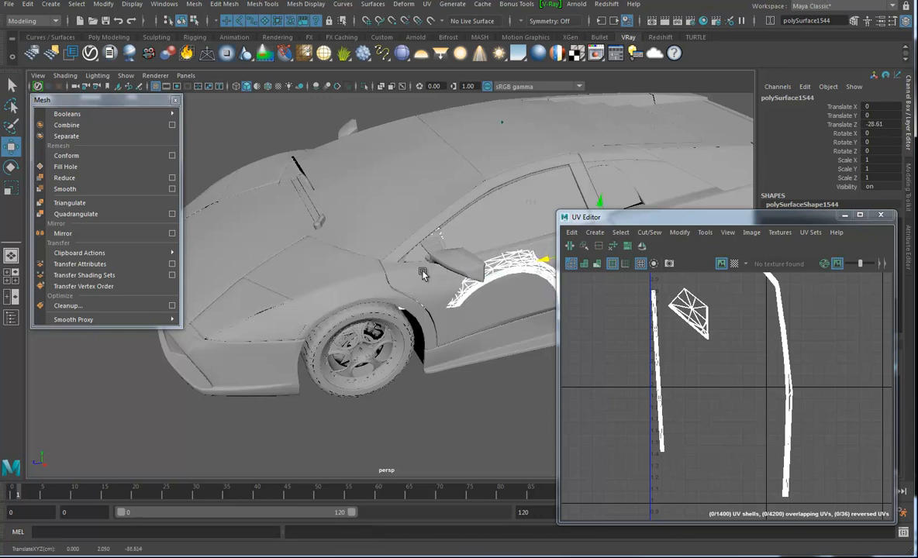
- Undo the moves and the duplication of the fender panel
left_click(318, 281)
key("ctrl+z")
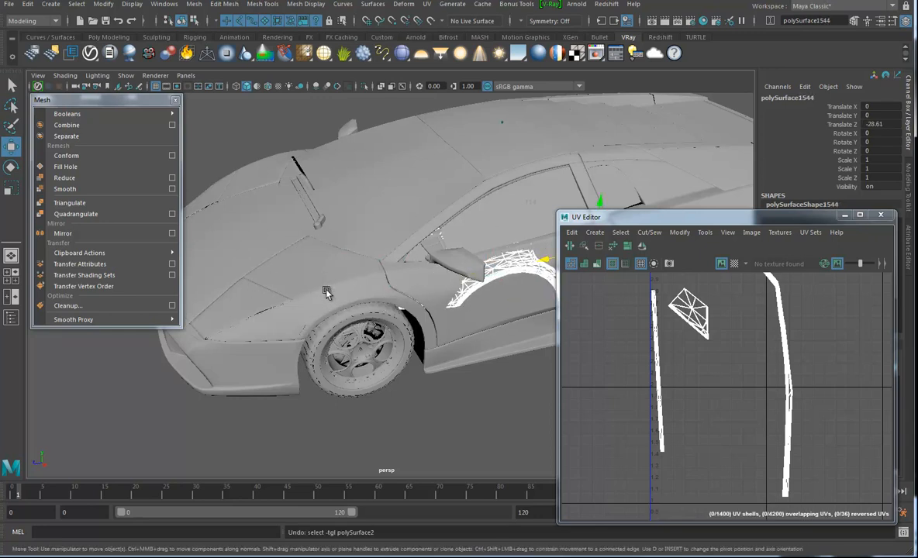
key("ctrl+z")
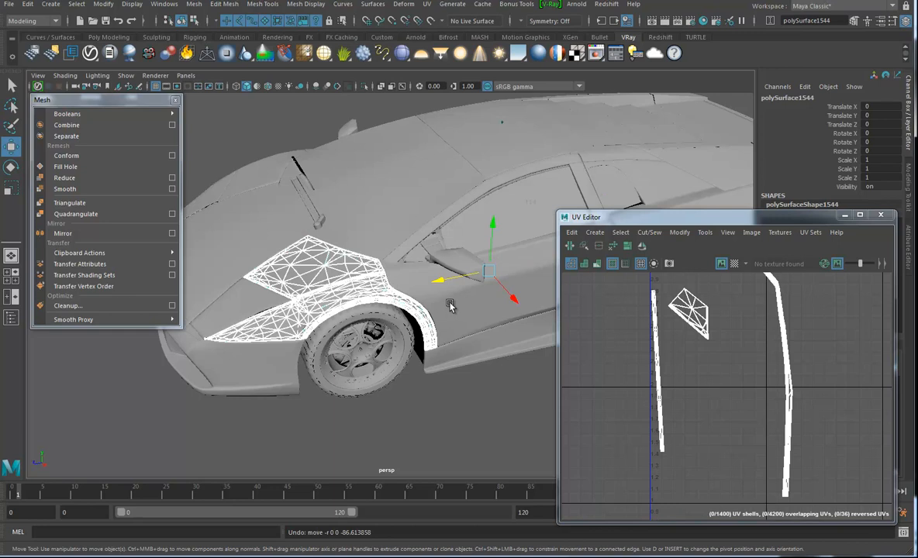
key("ctrl+z")
left_click_drag(438, 281, 464, 277)
key("ctrl+z")
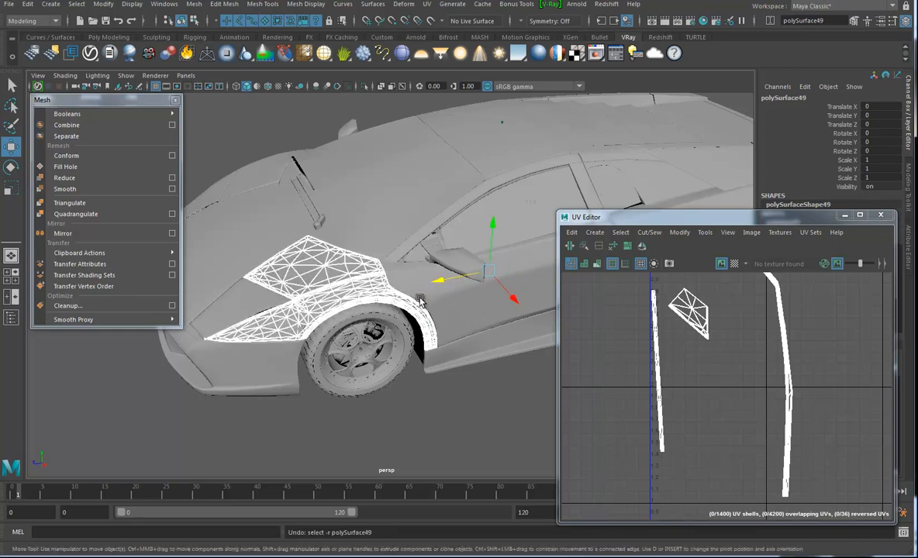
key("ctrl+z")
key("ctrl+z")
- Duplicate the fender panel and move the copy back along the car to about -24.5 in Z
right_click_drag(328, 264, 362, 248)
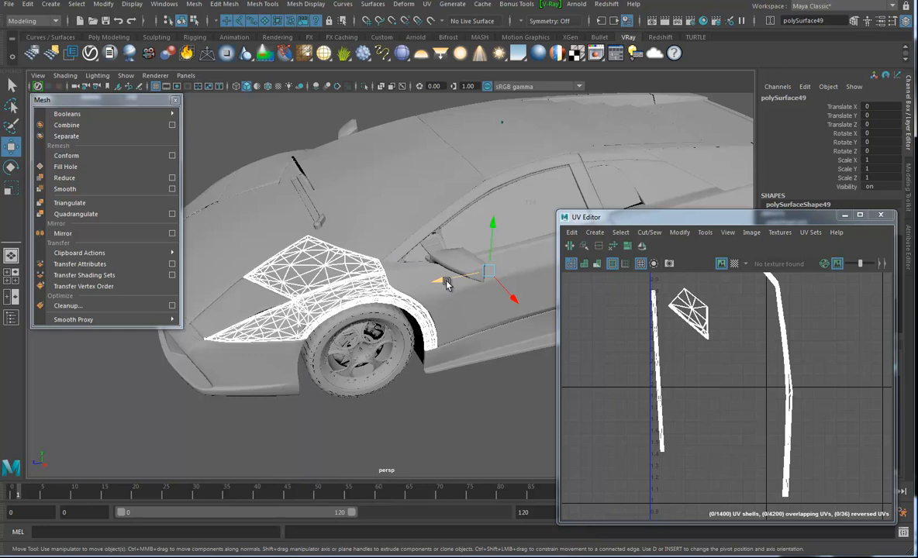
key("ctrl+d")
left_click_drag(442, 283, 534, 283)
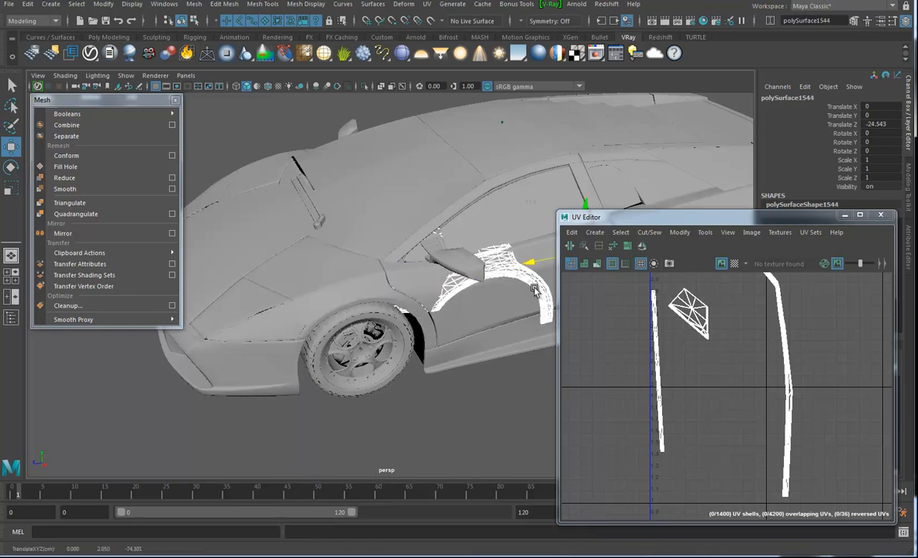
- Isolate the original fender panel together with its copy, and quadrangulate the copy
left_click(301, 264)
left_click(488, 261, "shift")
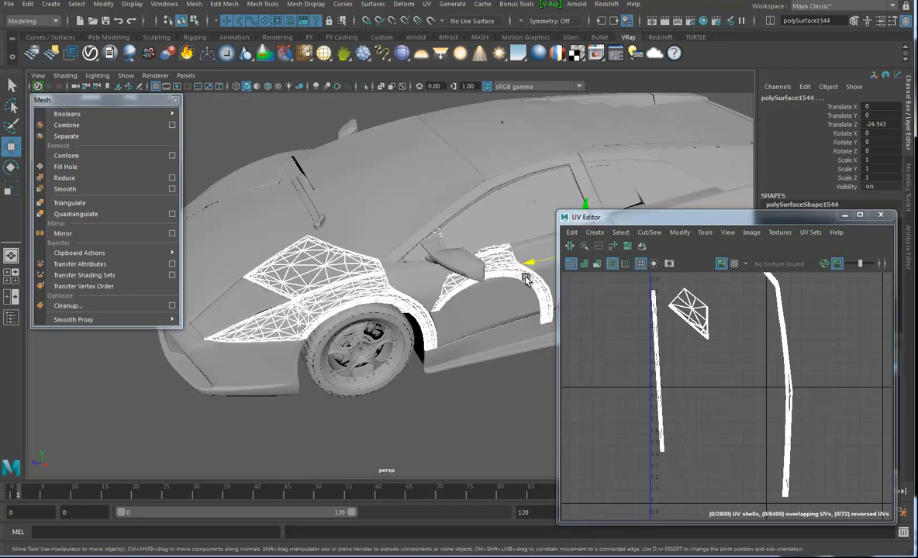
left_click(364, 86)
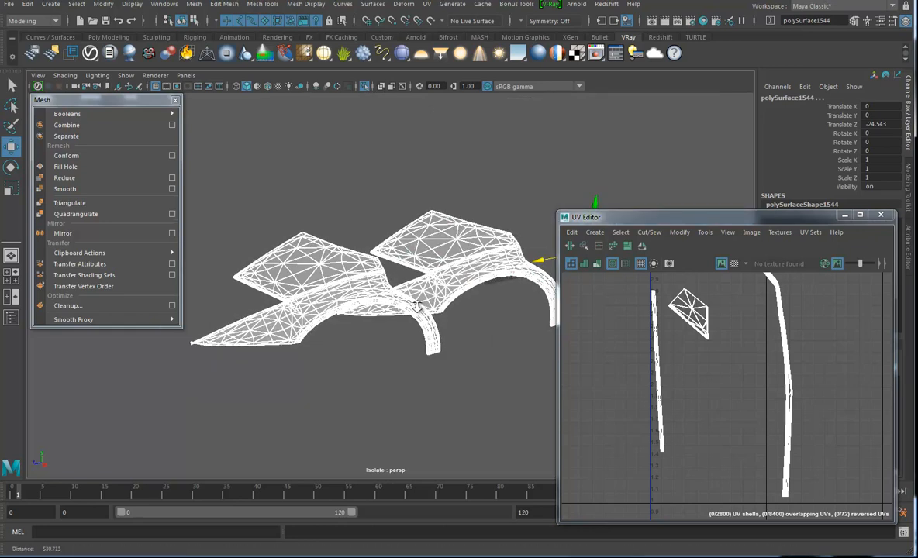
left_click(467, 241)
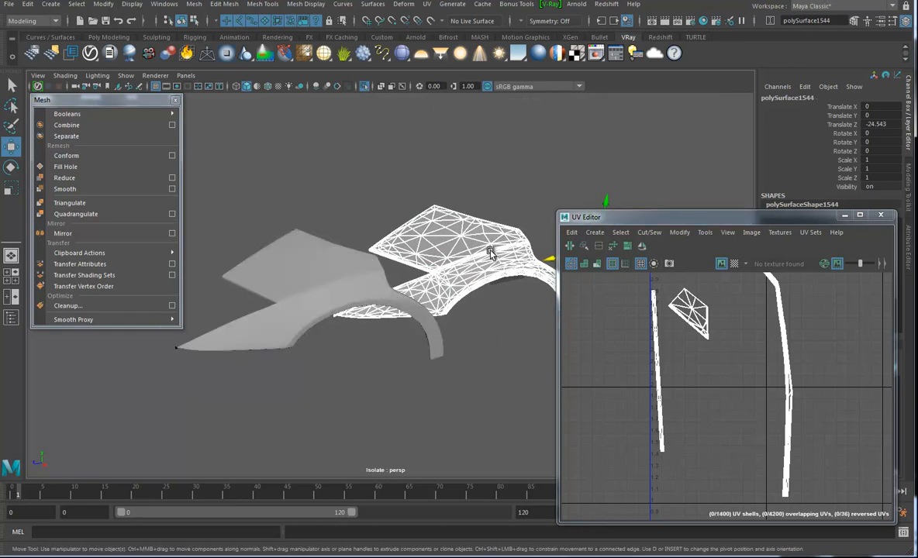
left_click(75, 214)
- Unitize the UVs of the original fender panel so all its triangles stack in the 0–1 UV space
left_click(287, 281)
left_click_drag(287, 281, 395, 289, "alt")
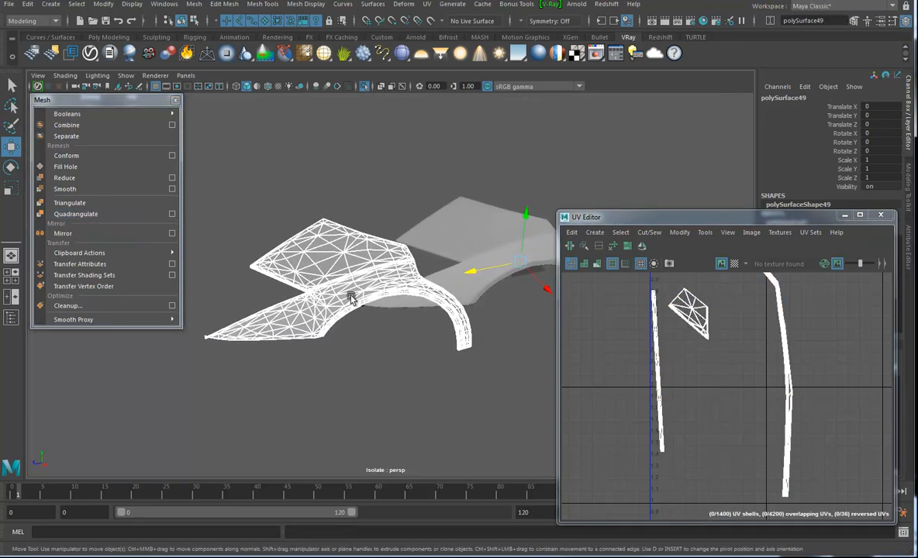
left_click_drag(260, 332, 348, 309, "alt")
right_click_drag(318, 264, 345, 255)
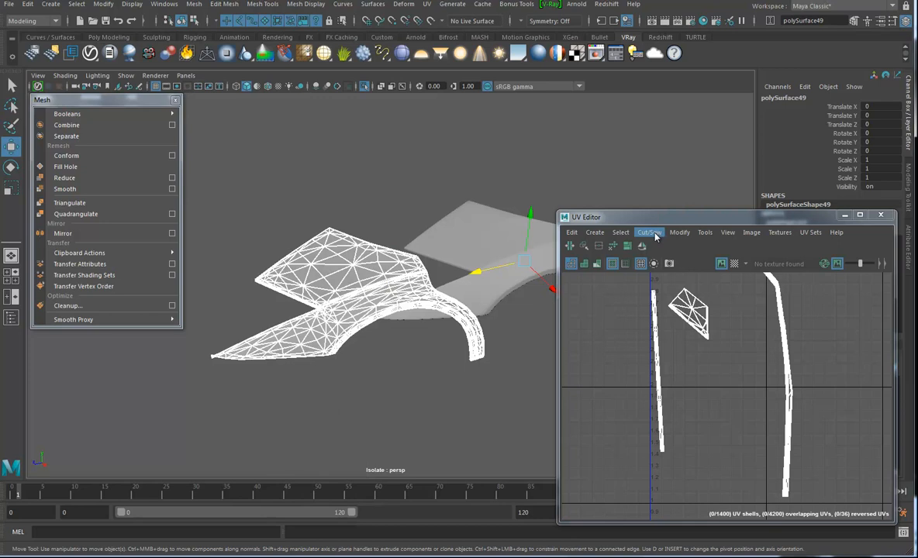
left_click(679, 232)
left_click(715, 347)
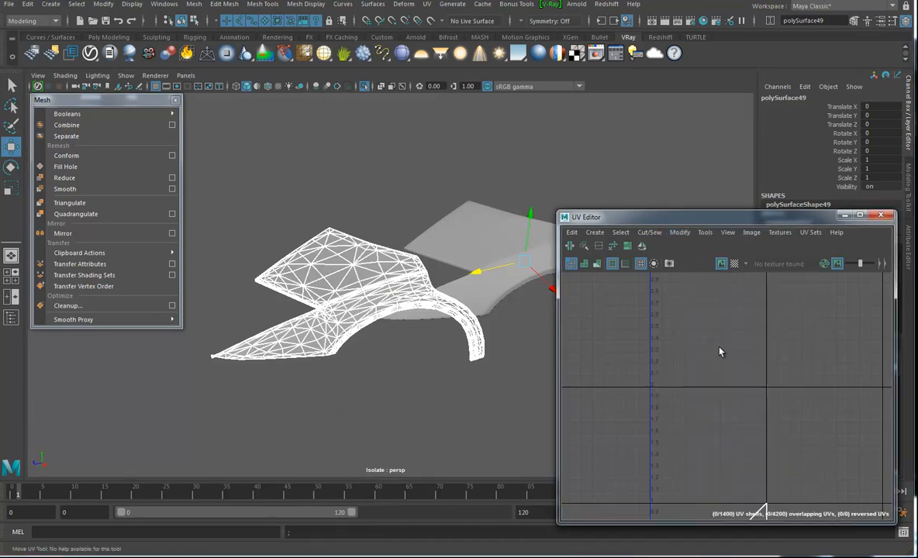
key("f")
scroll(742, 409, "up", 2)
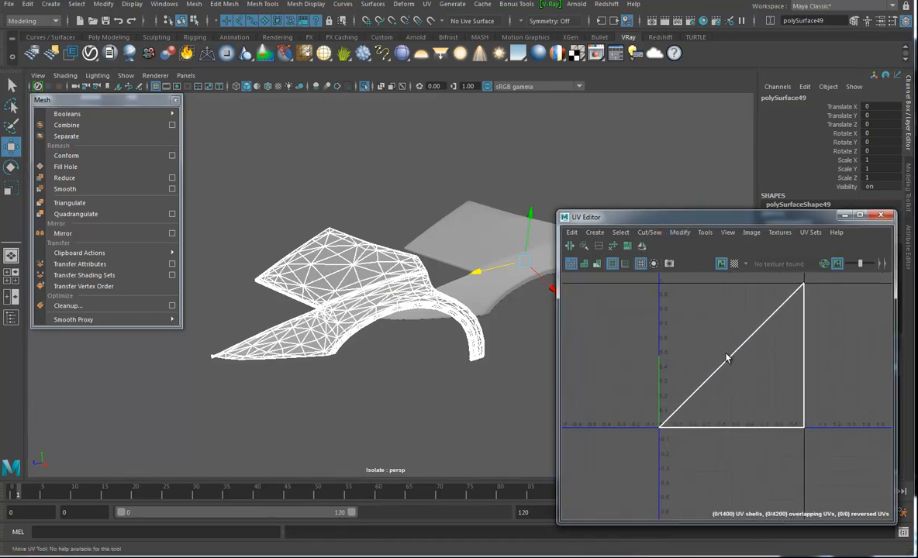
scroll(383, 408, "up", 5)
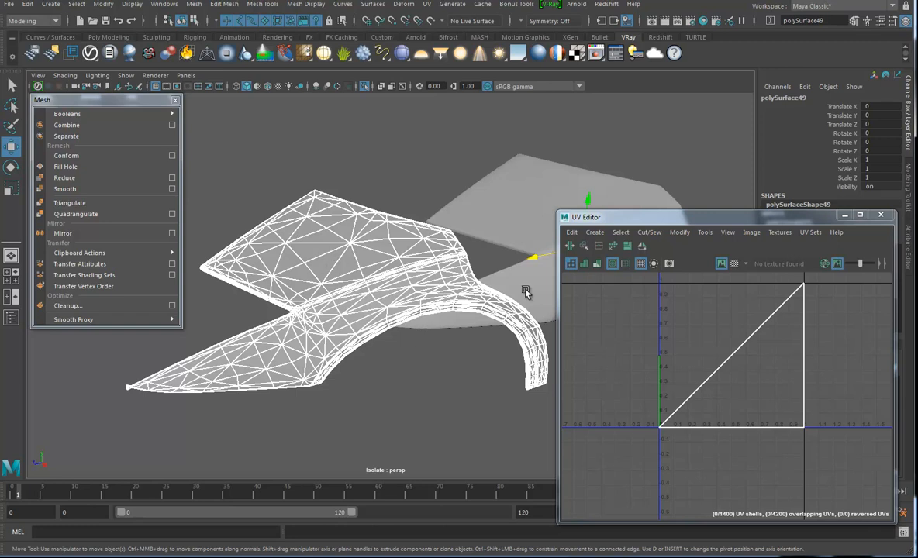
- Select all the stacked diagonal edges of the original fender panel in the UV Editor
right_click(691, 353)
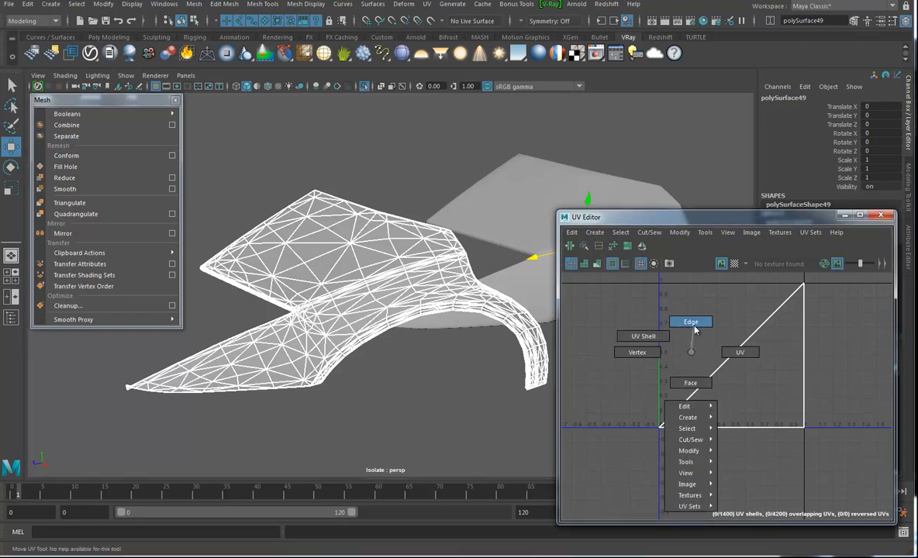
right_click_drag(694, 323, 691, 321)
left_click_drag(728, 325, 770, 364)
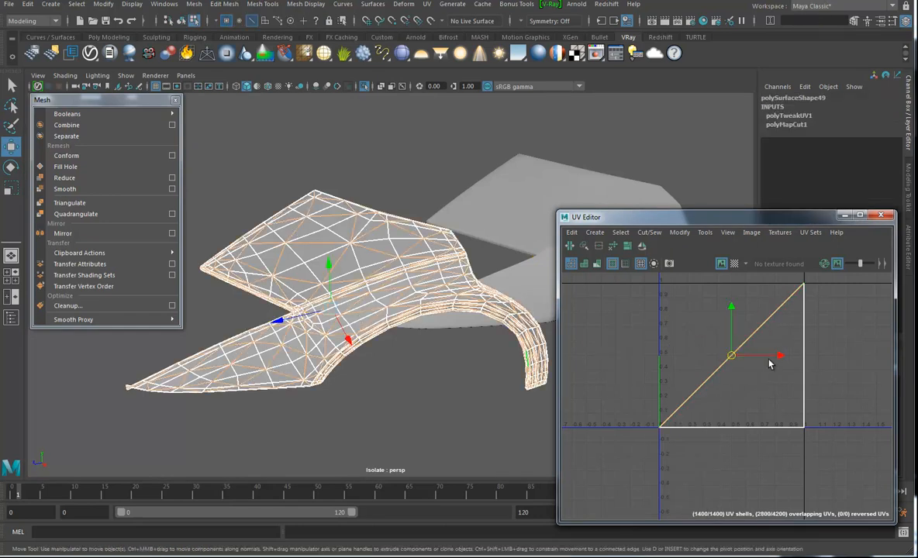
- Delete the selected diagonal edges and undo it, and try the deletion again from the UV Editor before undoing that too
left_click(377, 370)
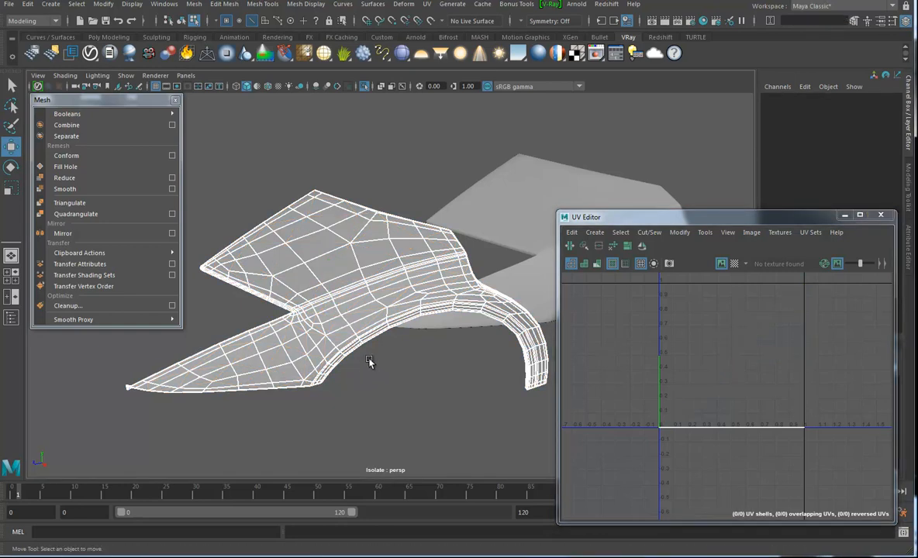
key("ctrl+z")
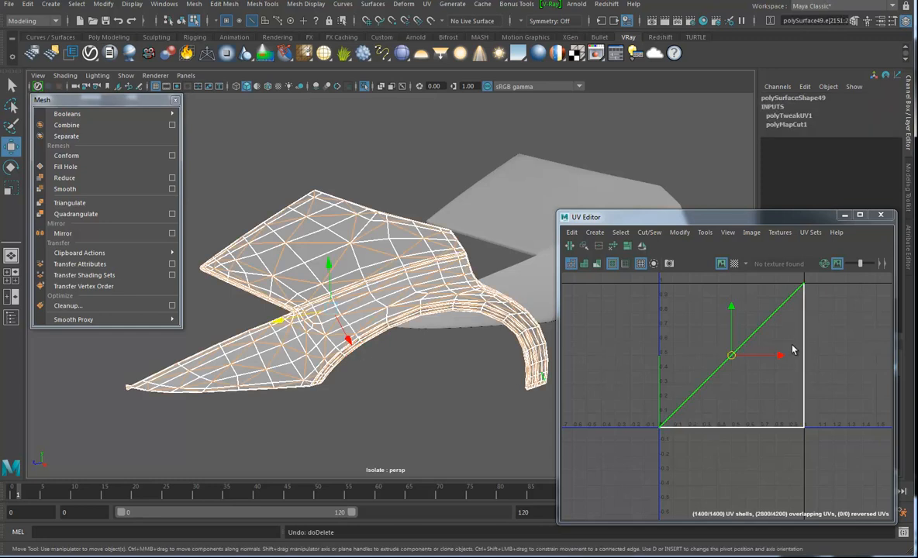
middle_click_drag(690, 362, 687, 376, "alt")
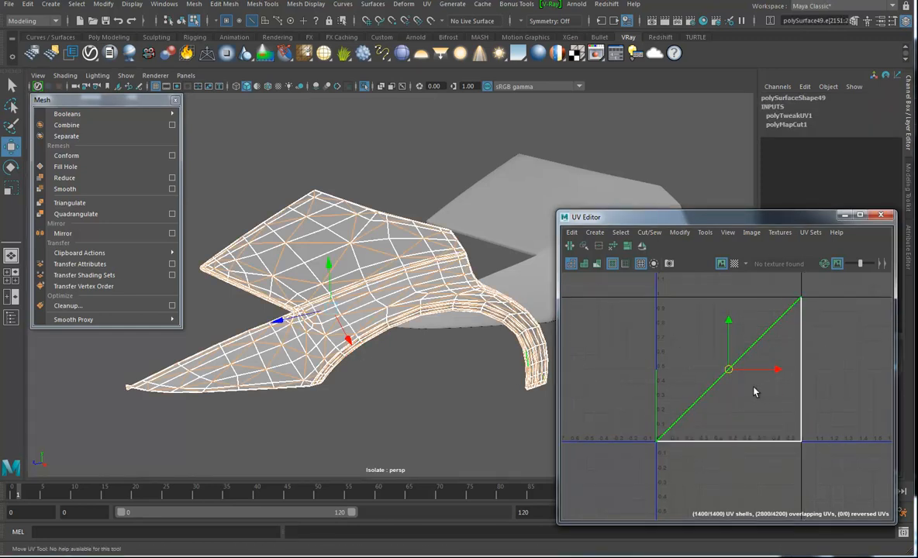
key("Delete")
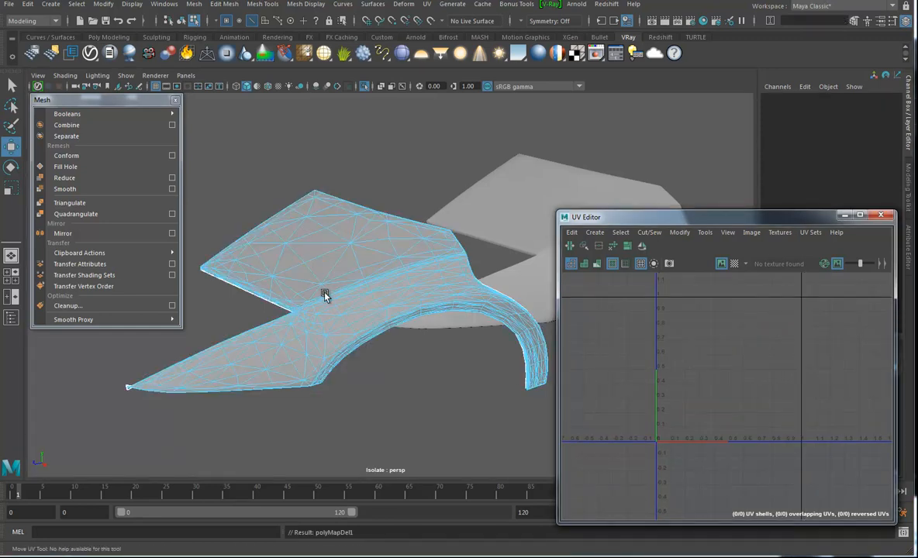
key("ctrl+z")
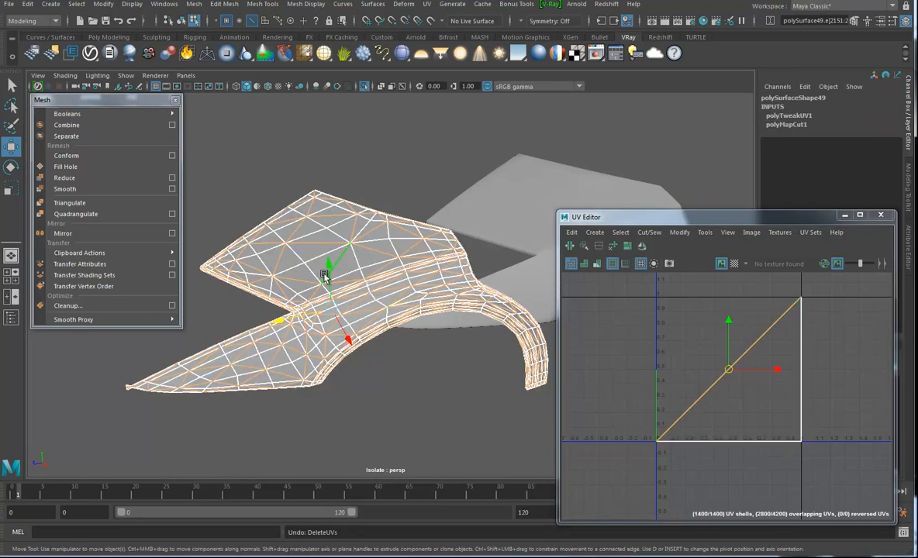
- Delete the selected diagonal edges from the original fender mesh and inspect the panel's edge flow
mouse_move(391, 281)
left_mouse_down("alt")
mouse_move(379, 285)
mouse_move(402, 292)
left_mouse_up("alt")
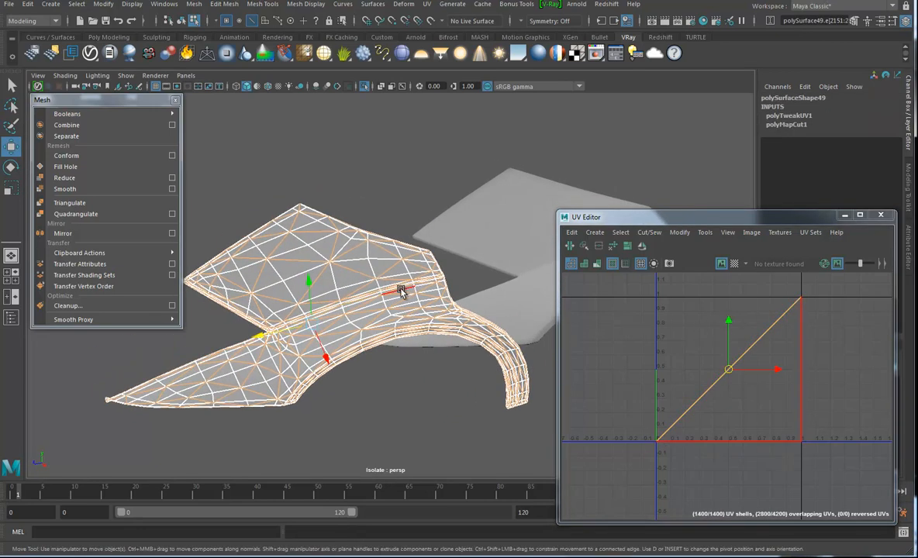
left_click(402, 293)
left_click_drag(420, 344, 427, 307, "alt")
right_click_drag(427, 305, 453, 317, "alt")
middle_click_drag(453, 317, 395, 332, "alt")
left_click_drag(481, 326, 400, 298, "alt")
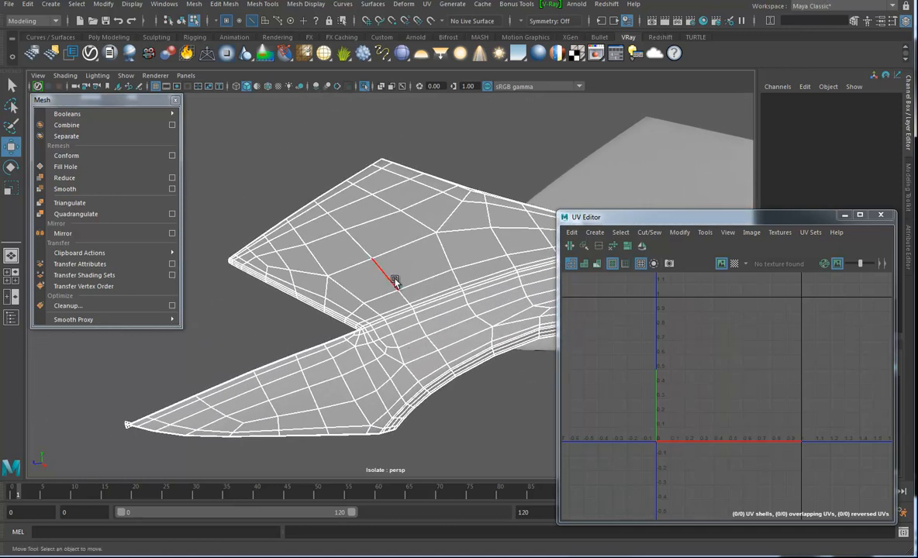
left_click_drag(466, 281, 363, 267, "alt")
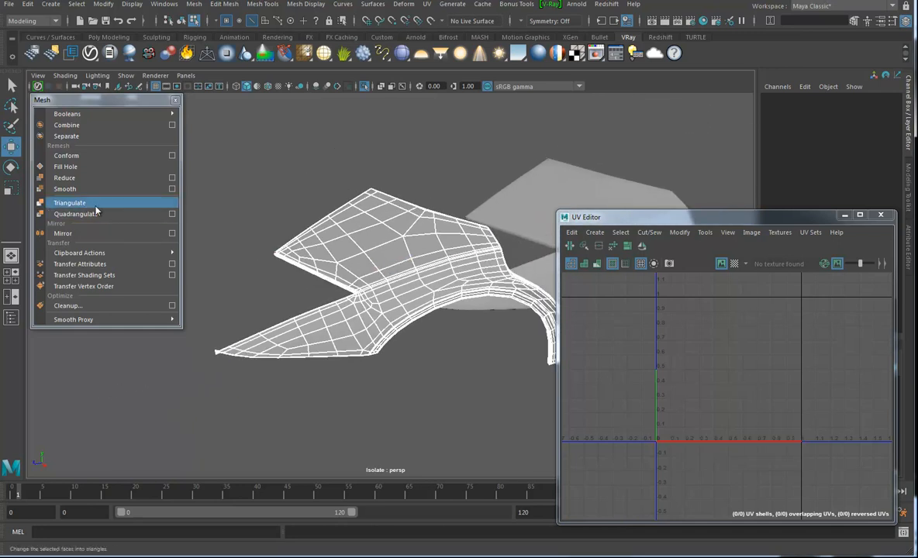
left_click_drag(412, 366, 378, 390, "alt")
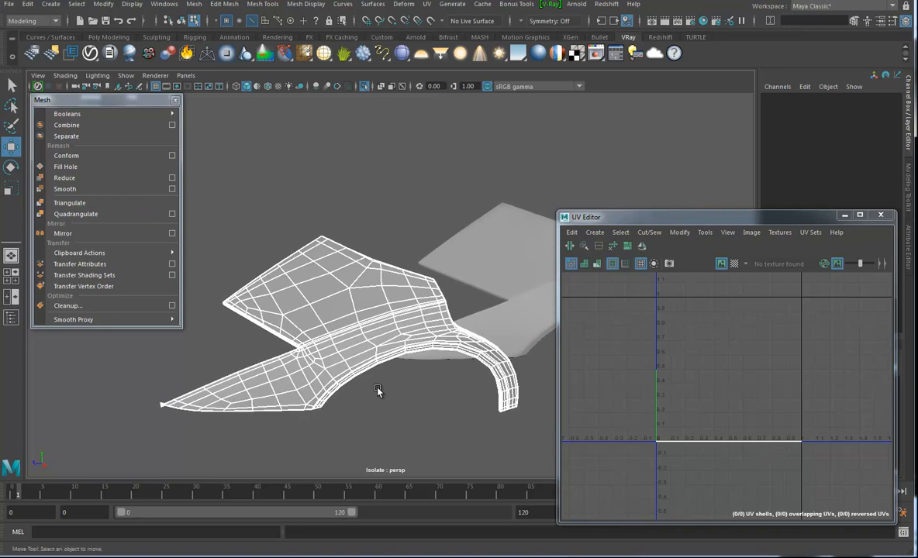